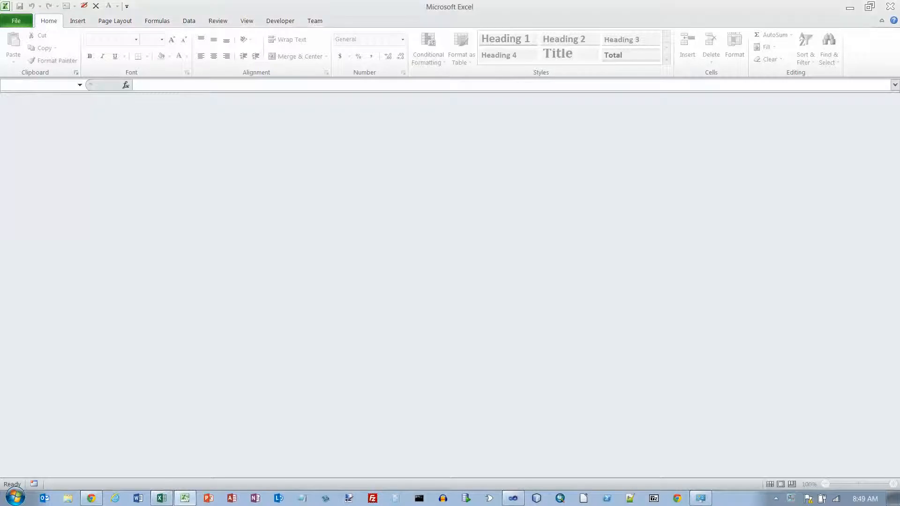
Open the workbook e03A_Fund_Expenses.xlsx from the Excel_CH03 folder
click(16, 20)
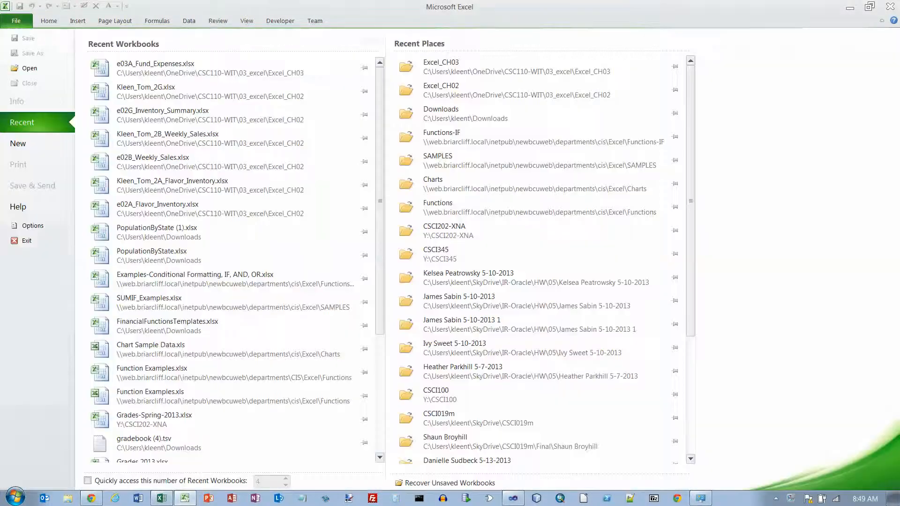
click(29, 68)
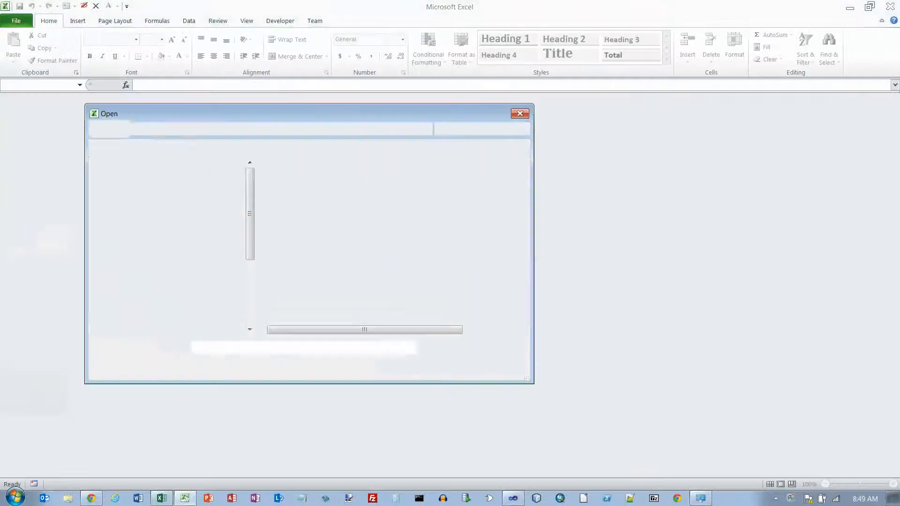
click(317, 183)
key(Return)
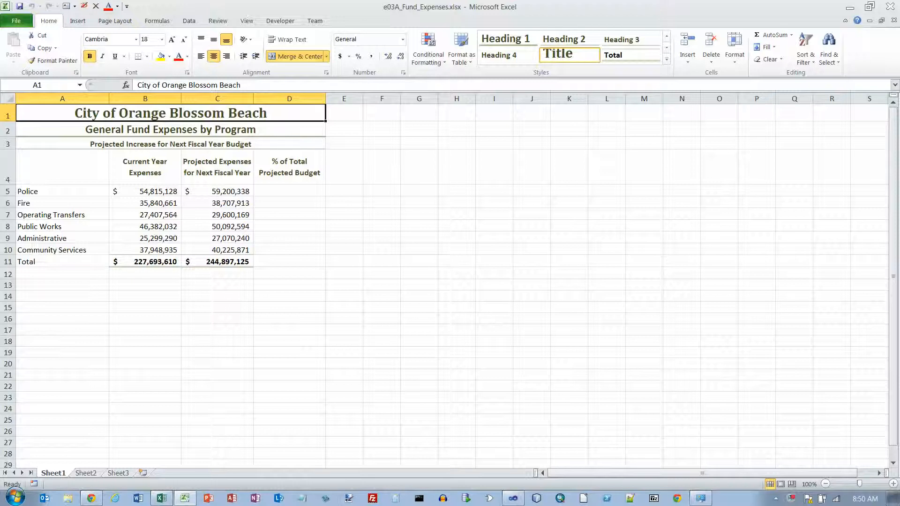
Save a copy of the workbook in the same folder, replacing the "e0" prefix with the student's last and first name before 3A_Fund_Expenses
click(16, 21)
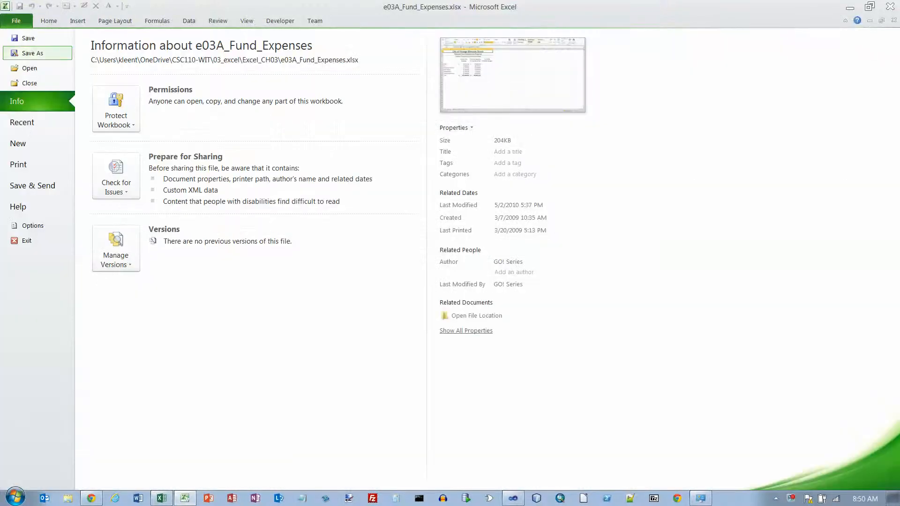
click(32, 53)
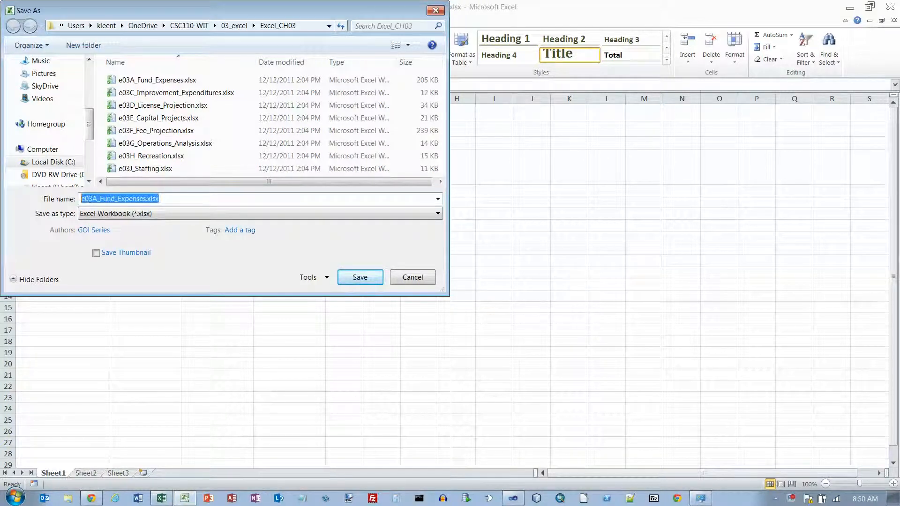
click(92, 199)
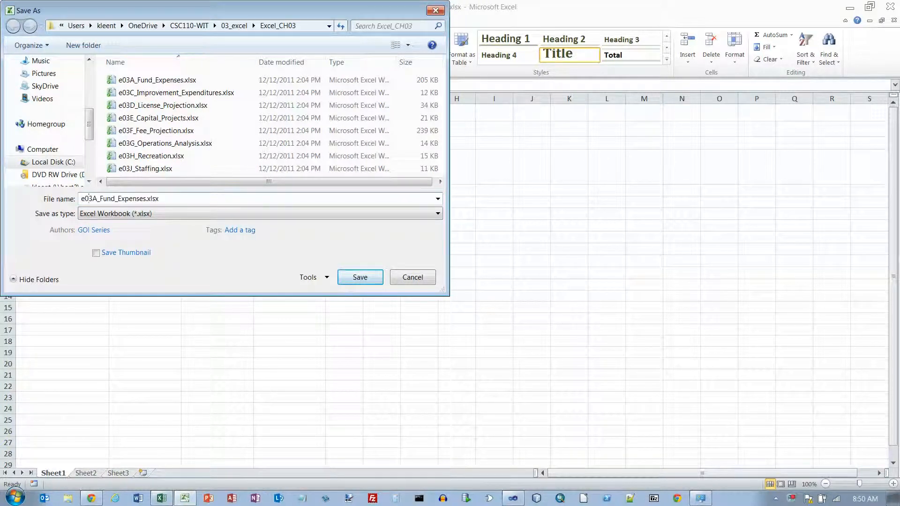
key(BackSpace)
key(BackSpace)
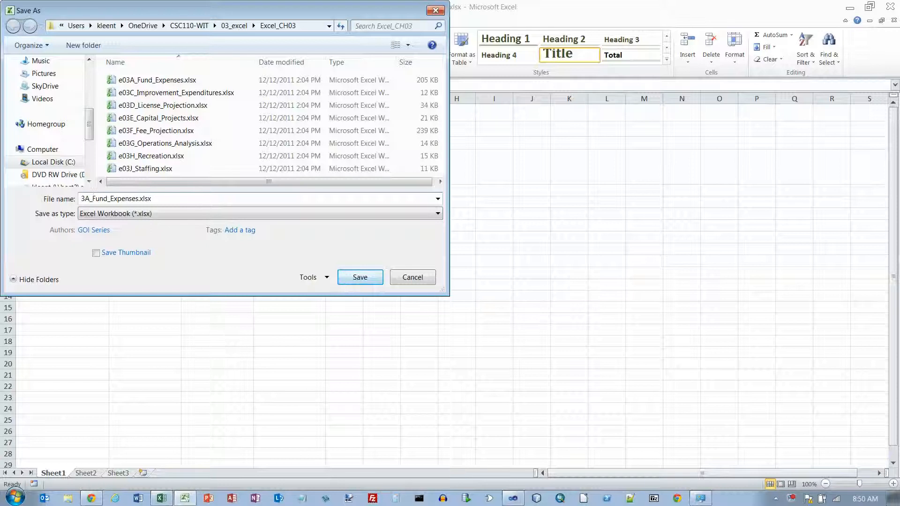
text(Kleen_Tom_)
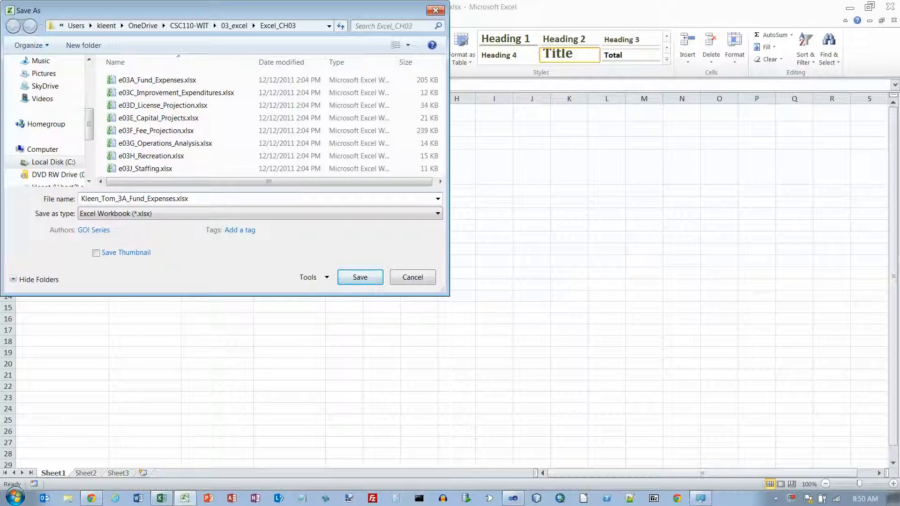
key(Return)
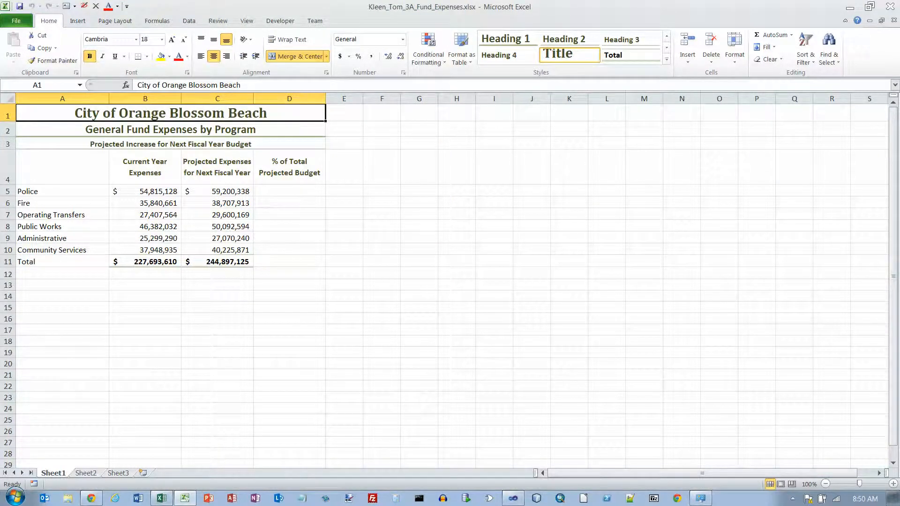
Enter the formula =C5/$C$11 in cell D5 to compute the Police share of the total projected budget
click(289, 191)
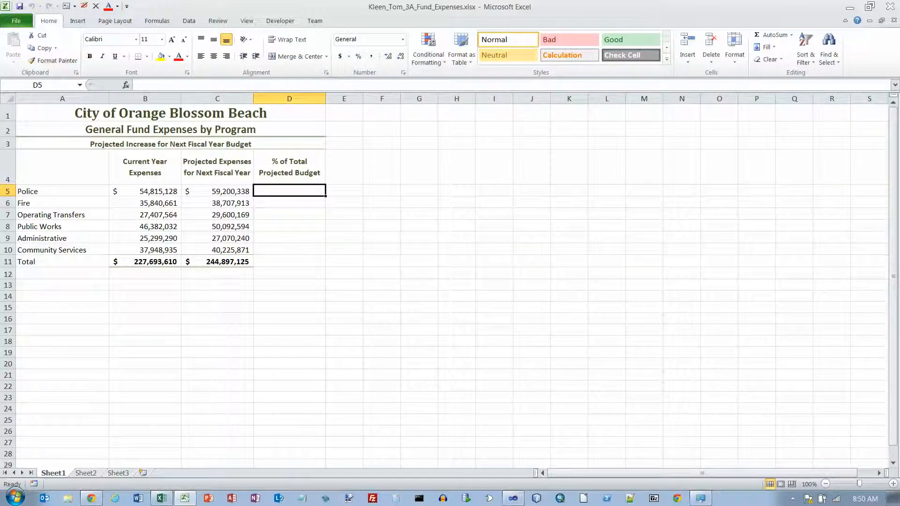
text(=)
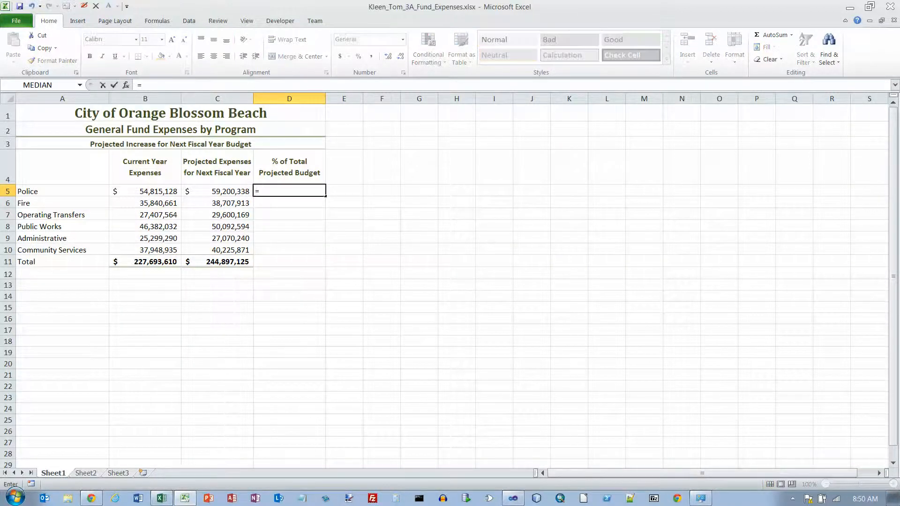
key(Left)
key(Left)
key(Right)
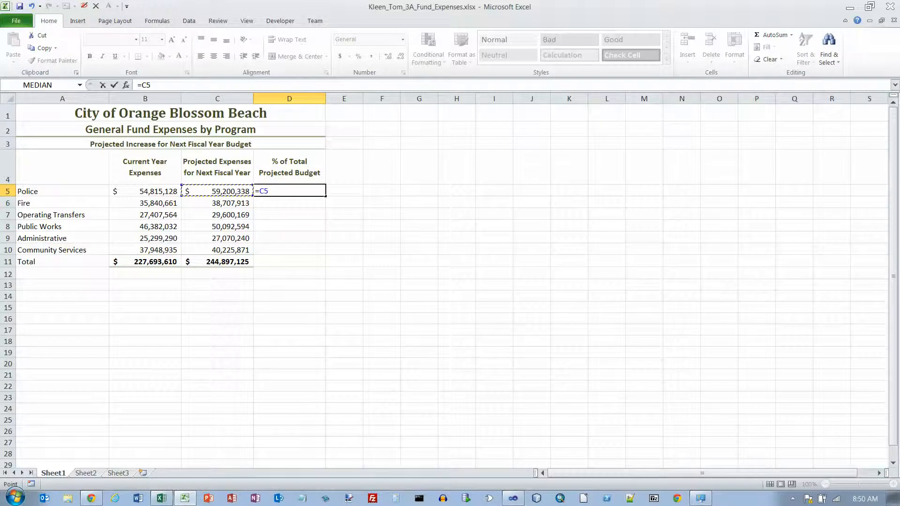
text(/c11)
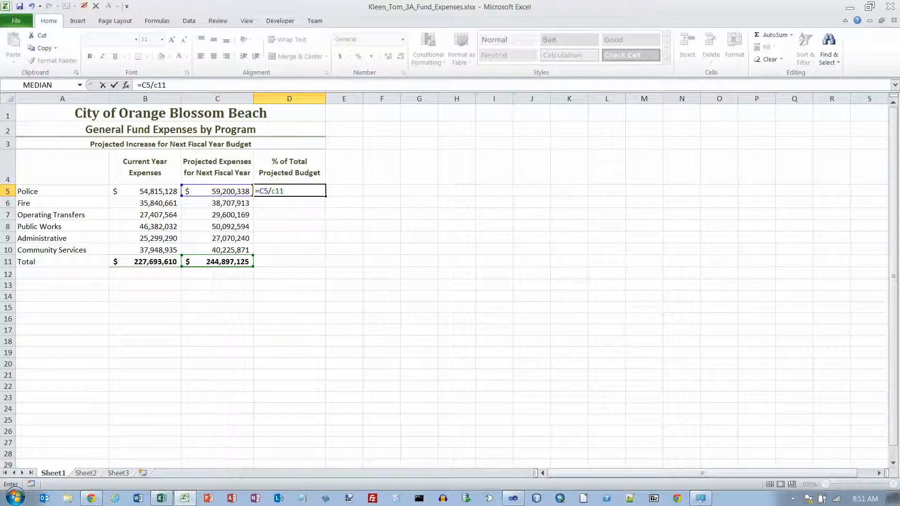
key(F4)
key(Return)
Copy the percentage formula from D5 down through D10 for the remaining programs
click(289, 191)
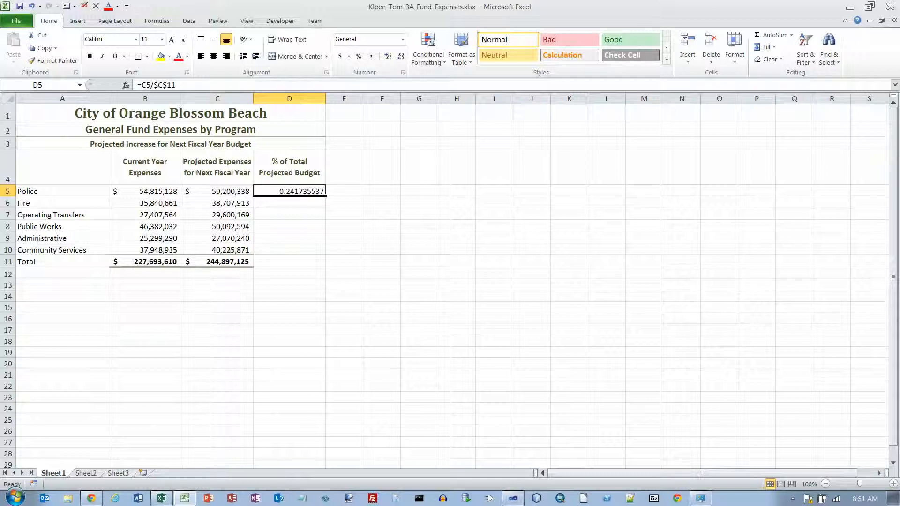
drag(326, 196, 326, 196)
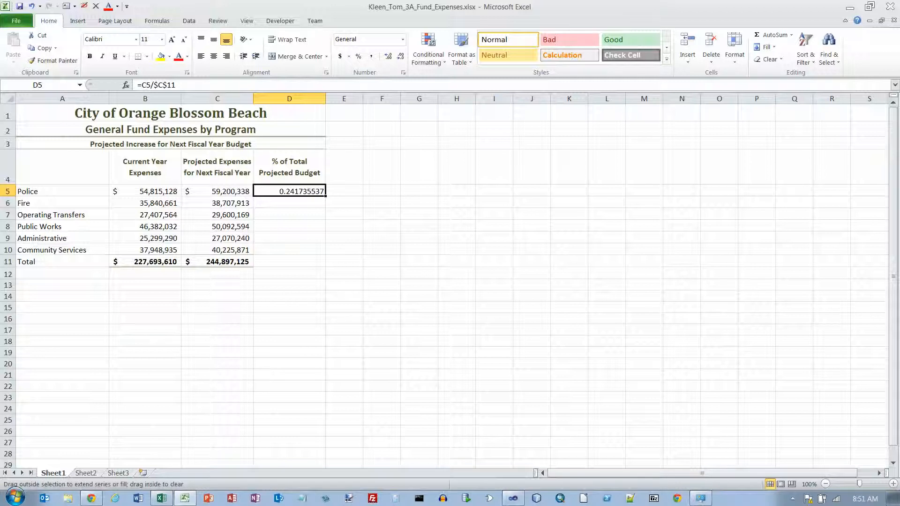
drag(326, 196, 325, 265)
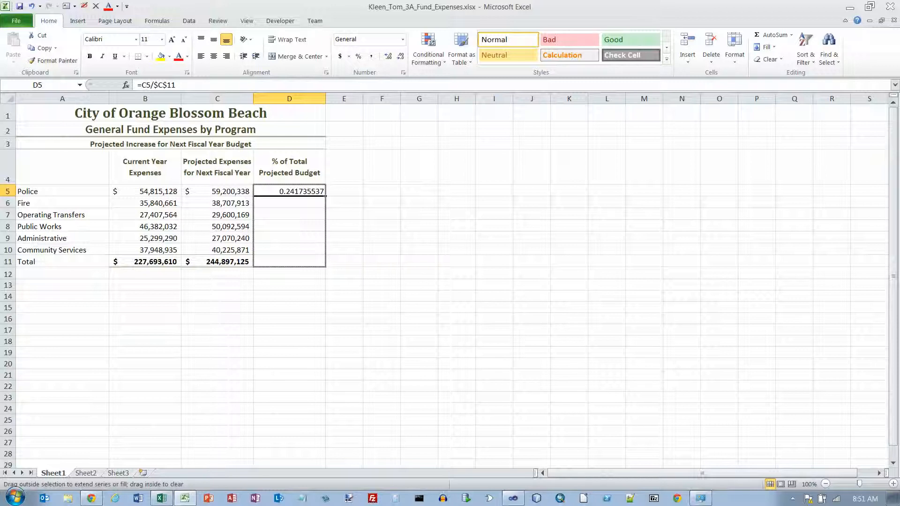
drag(325, 265, 326, 255)
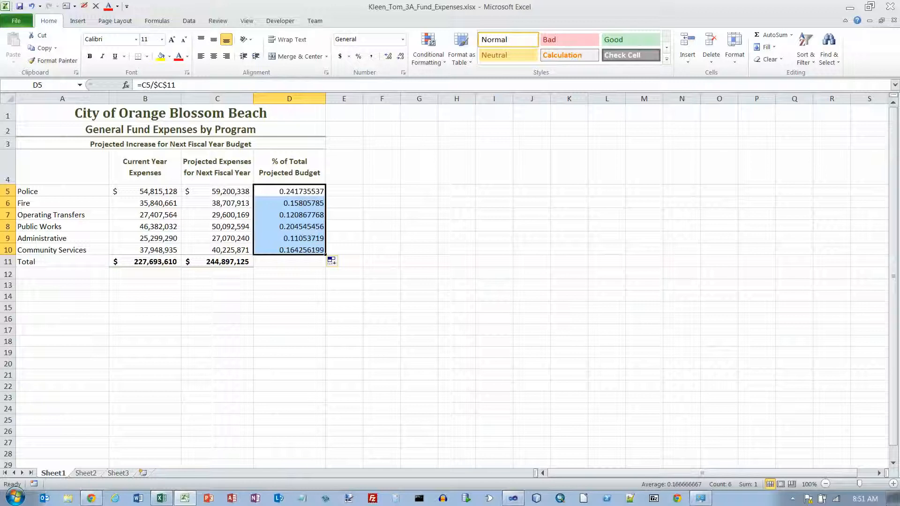
Format the percentages in D5:D10 with the Percent style and center them
click(358, 57)
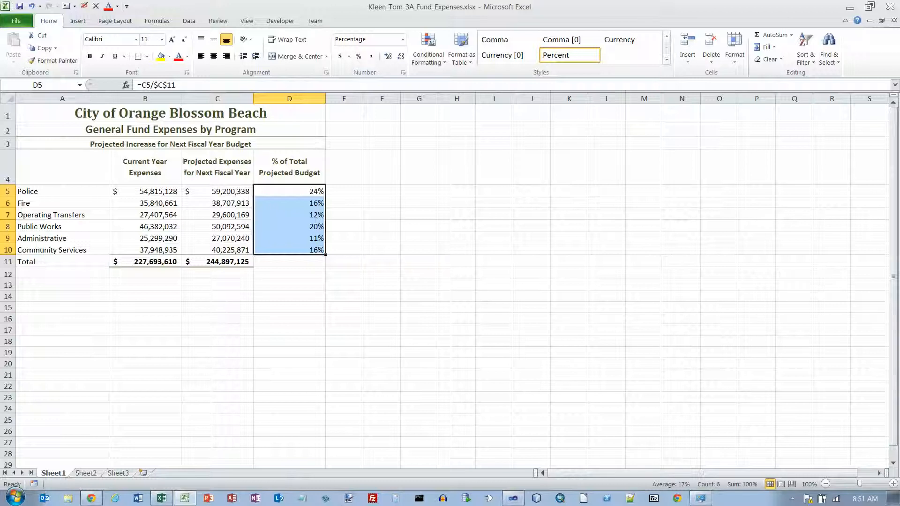
key(ctrl+e)
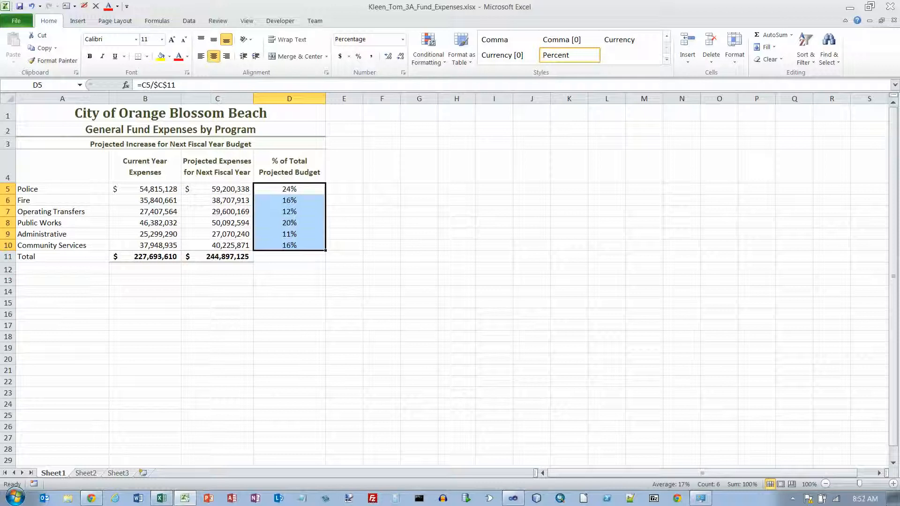
Insert a 3-D pie chart from the program names in A5:A10 and the projected expenses in C5:C10
drag(62, 189, 62, 246)
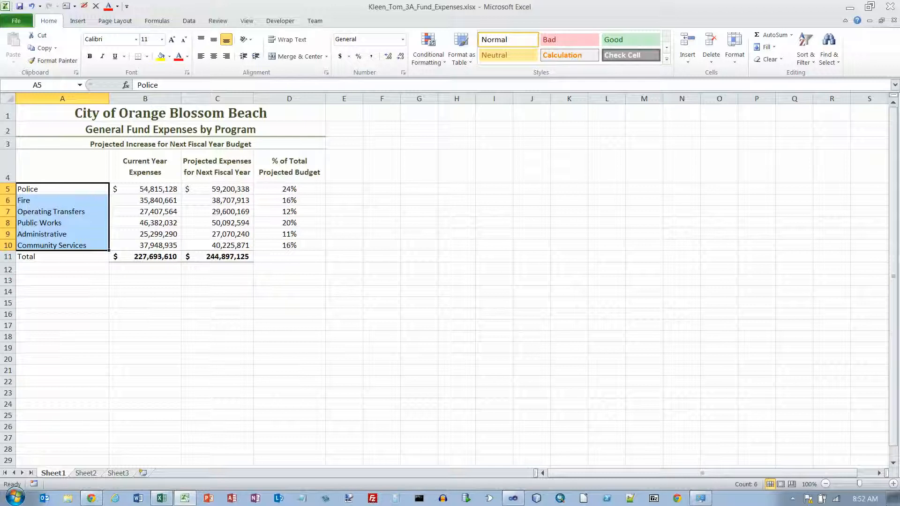
ctrl+drag(217, 189, 217, 245)
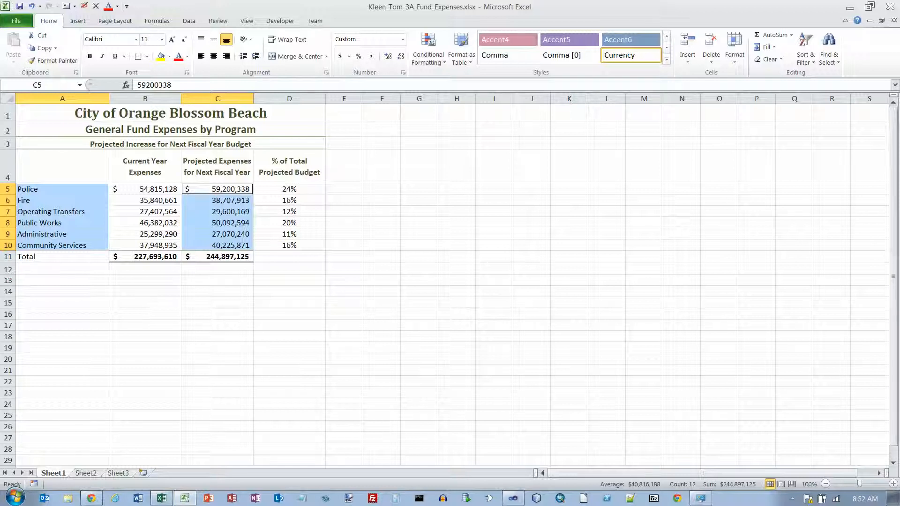
click(78, 21)
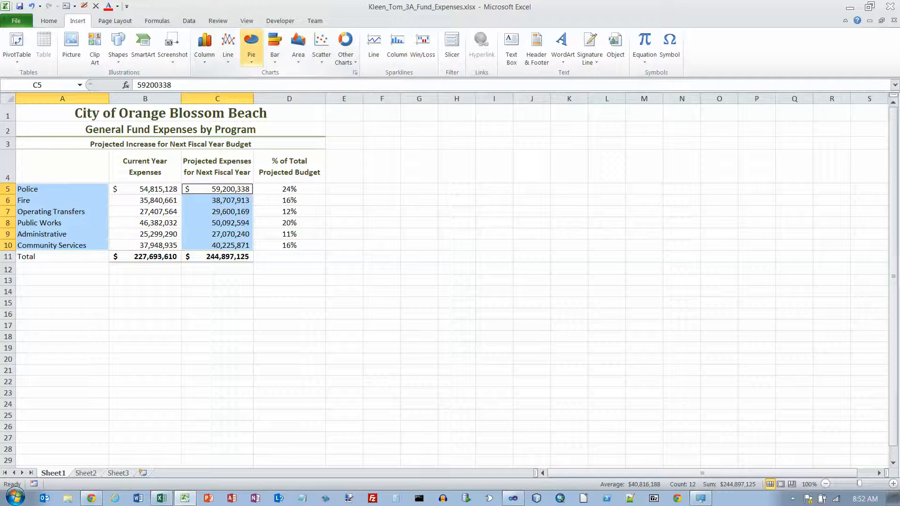
click(251, 47)
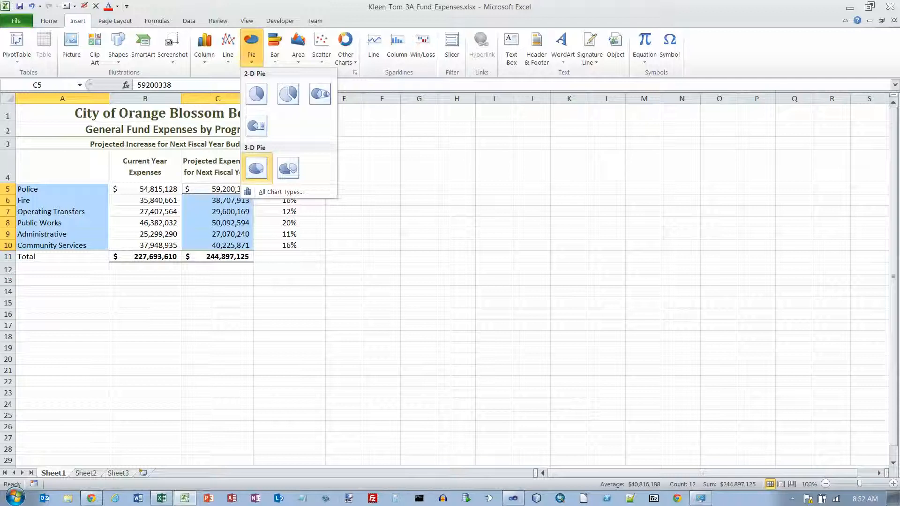
click(256, 168)
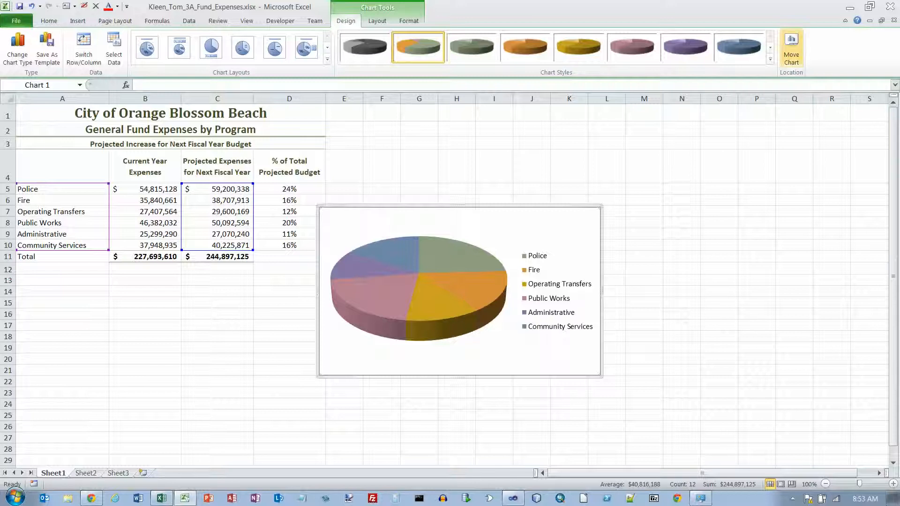
Move the pie chart to a new sheet named Projected Expenses Chart
click(791, 47)
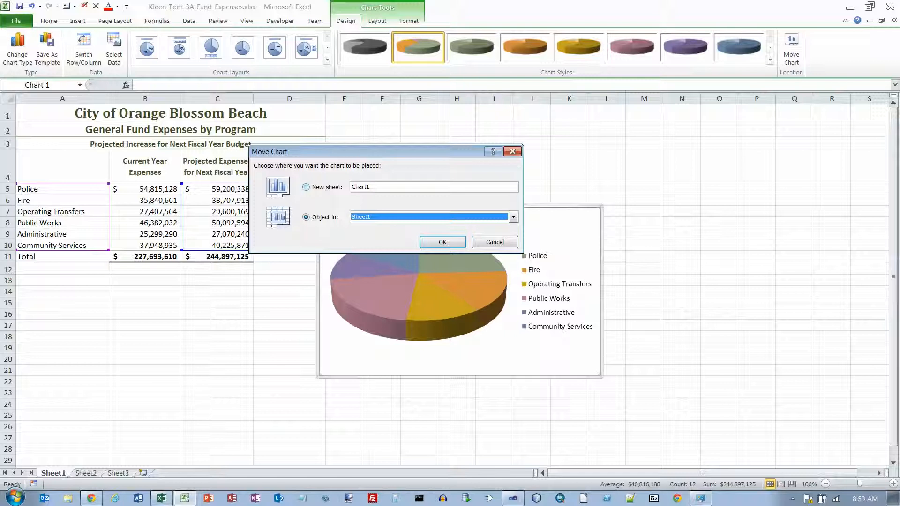
double_click(360, 187)
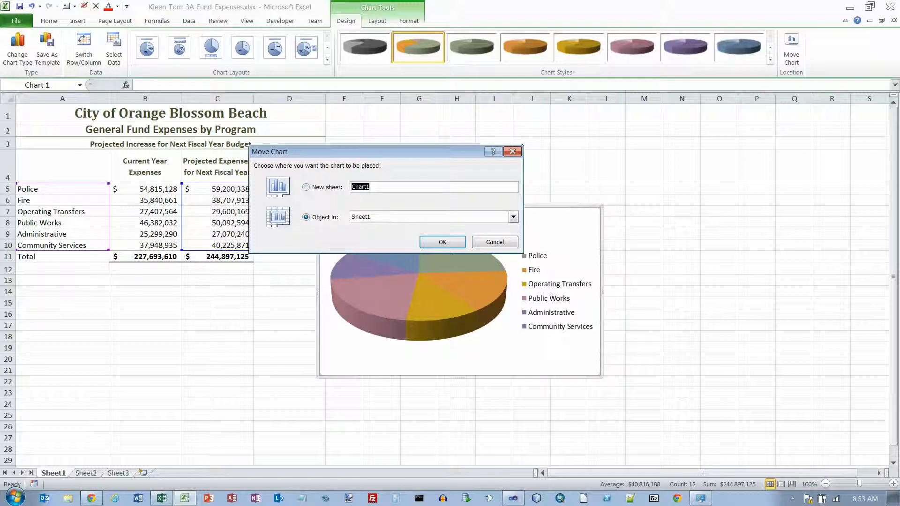
text(Projected Expenses Chart)
key(Return)
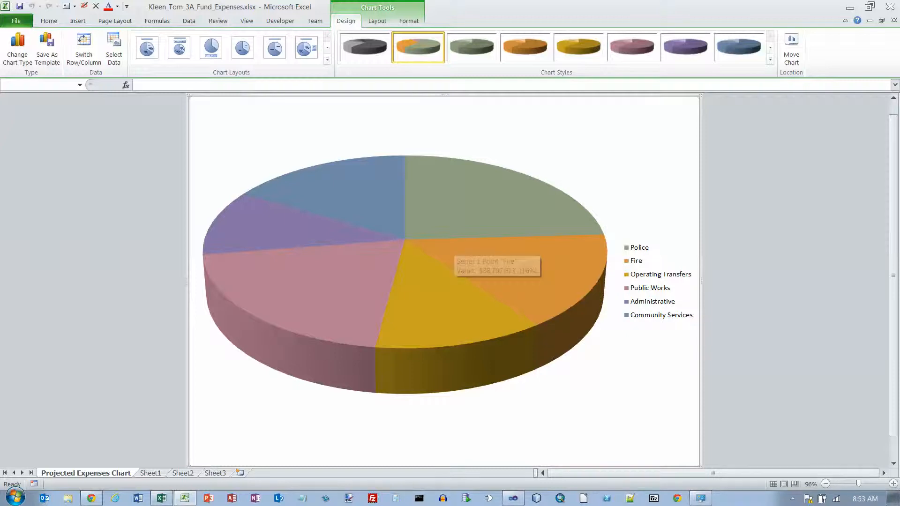
click(378, 21)
click(409, 21)
click(346, 21)
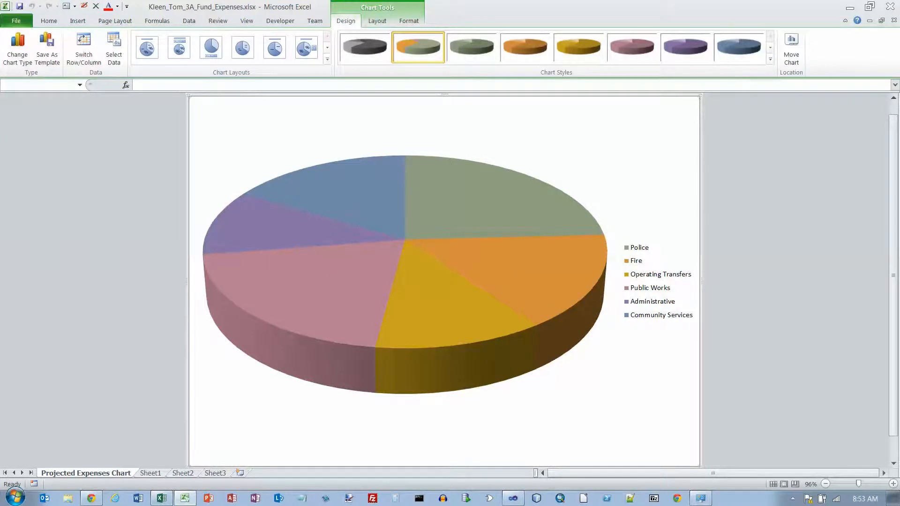
Add a title above the pie chart reading "General Fund Projected Expenses"
click(378, 21)
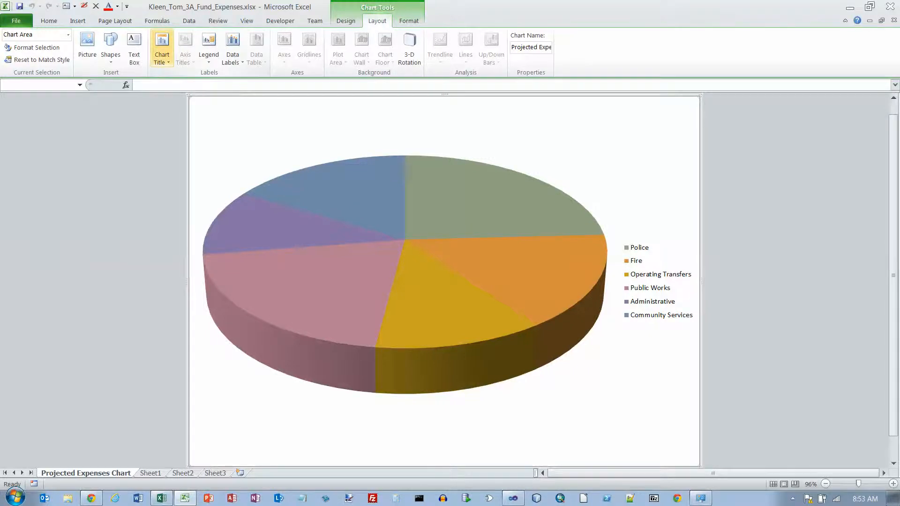
click(162, 51)
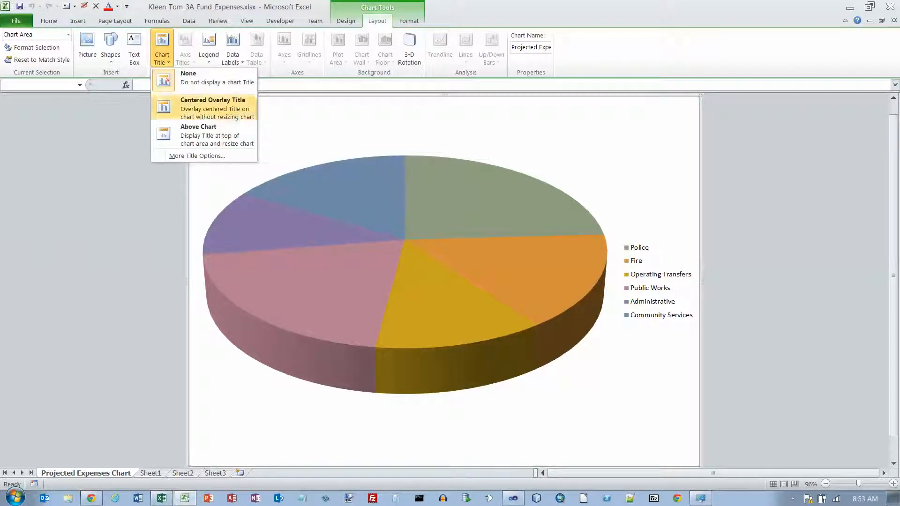
click(201, 135)
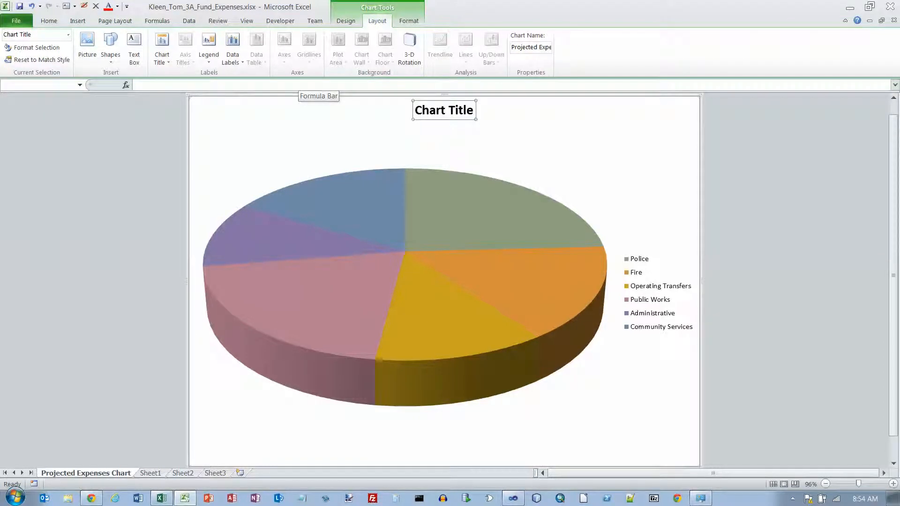
text(General Fund Projected Expenses)
key(Return)
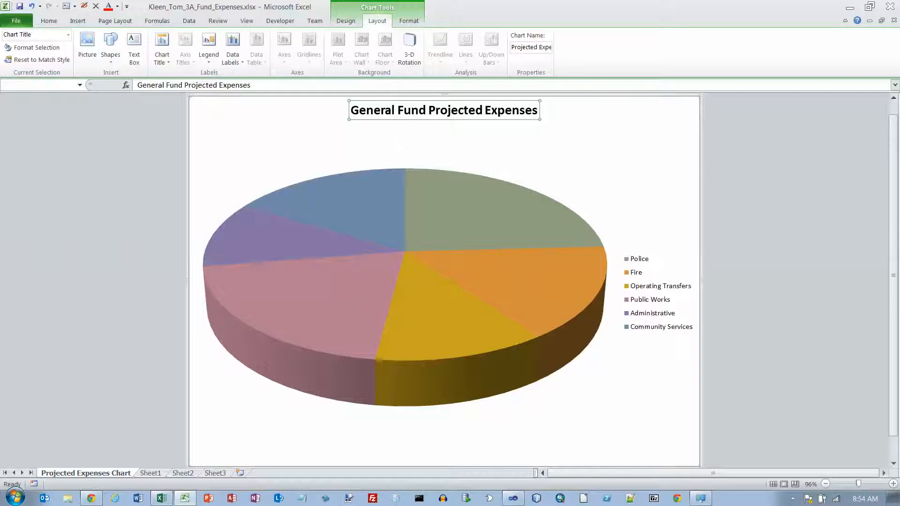
Set the chart title's font size to 36
right_click(417, 116)
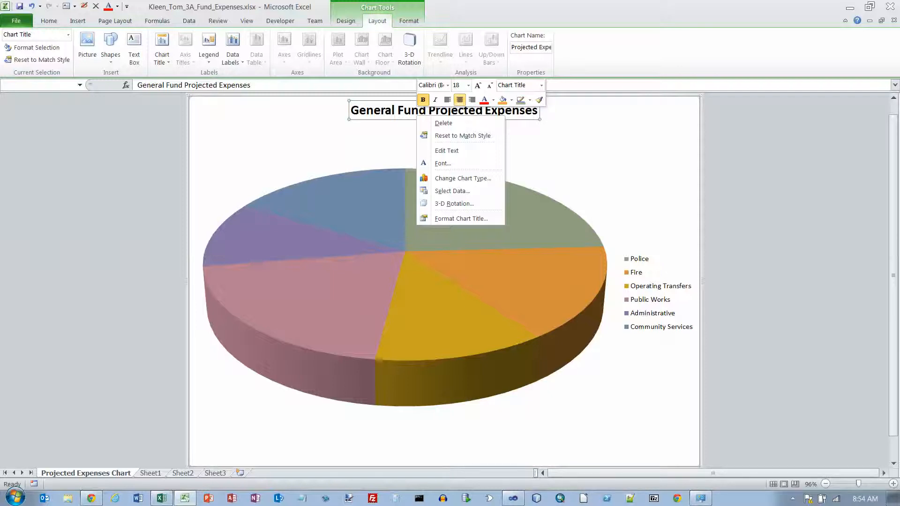
click(468, 85)
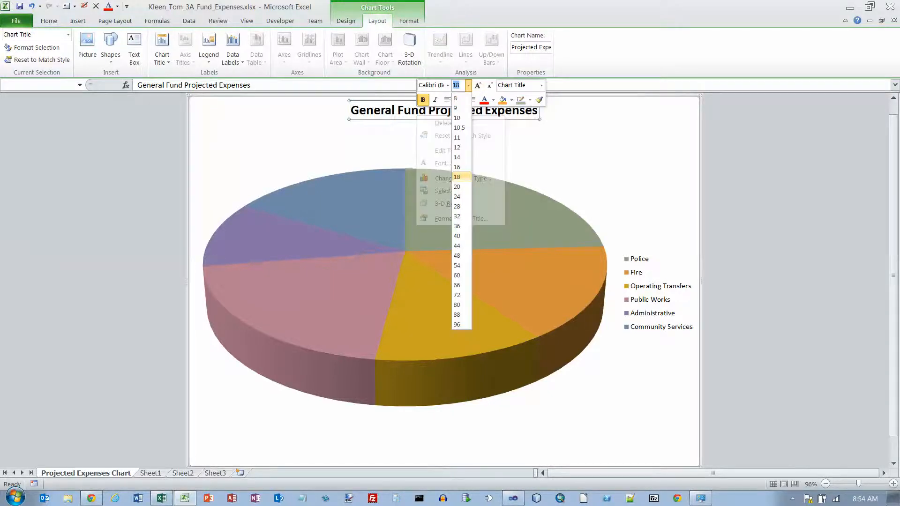
click(457, 226)
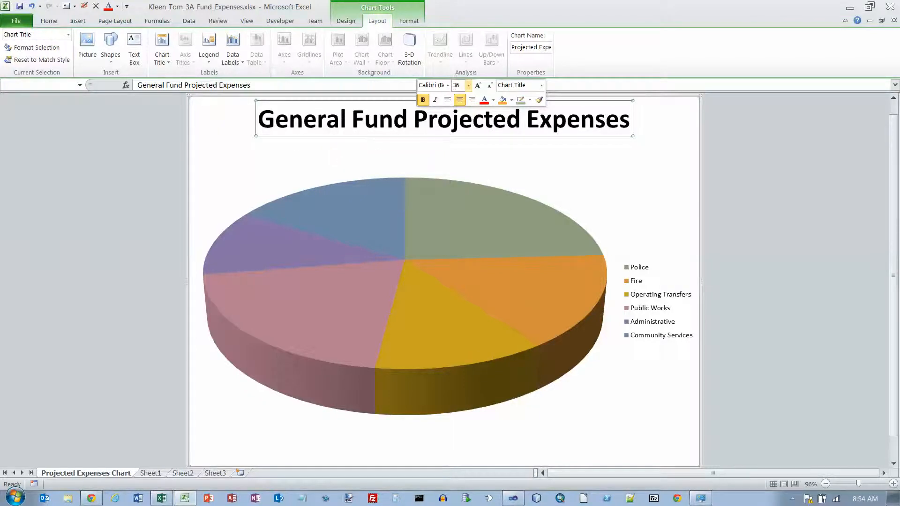
click(289, 120)
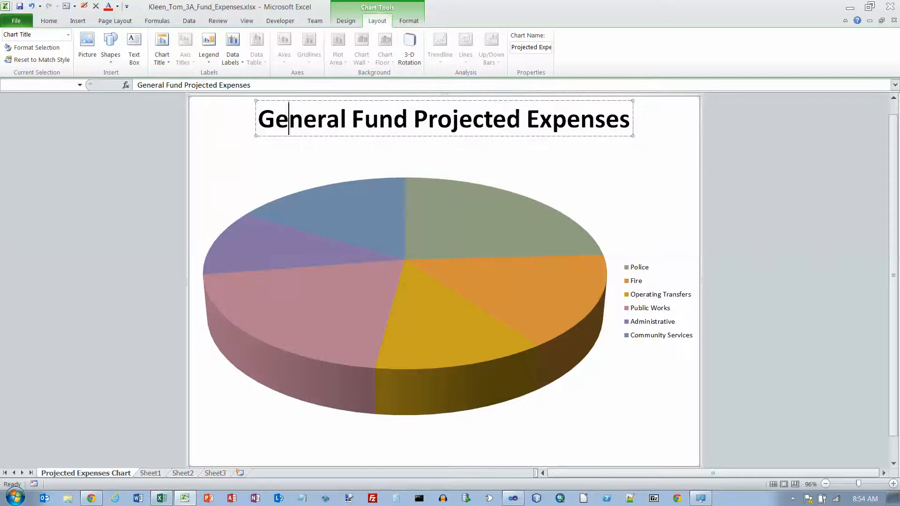